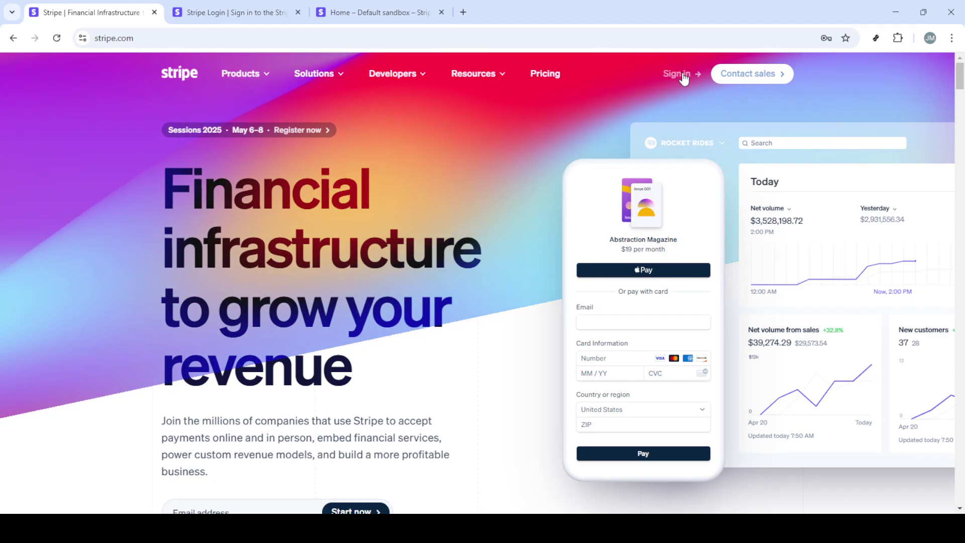
Step: Sign in to Stripe with the saved email and password, landing on the sandbox dashboard
{"action": "key", "text": "ctrl+Tab"}
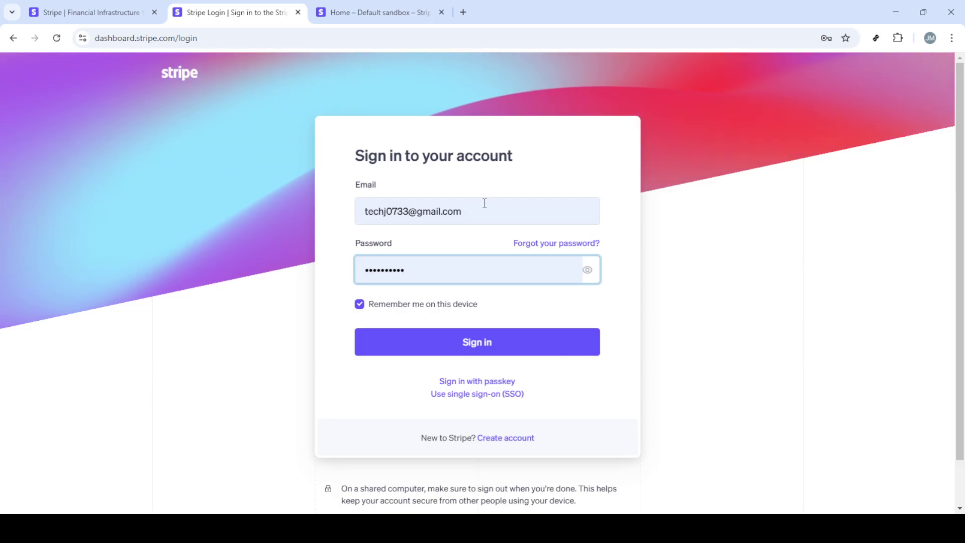
{"action": "left_click", "coordinate": [484, 207]}
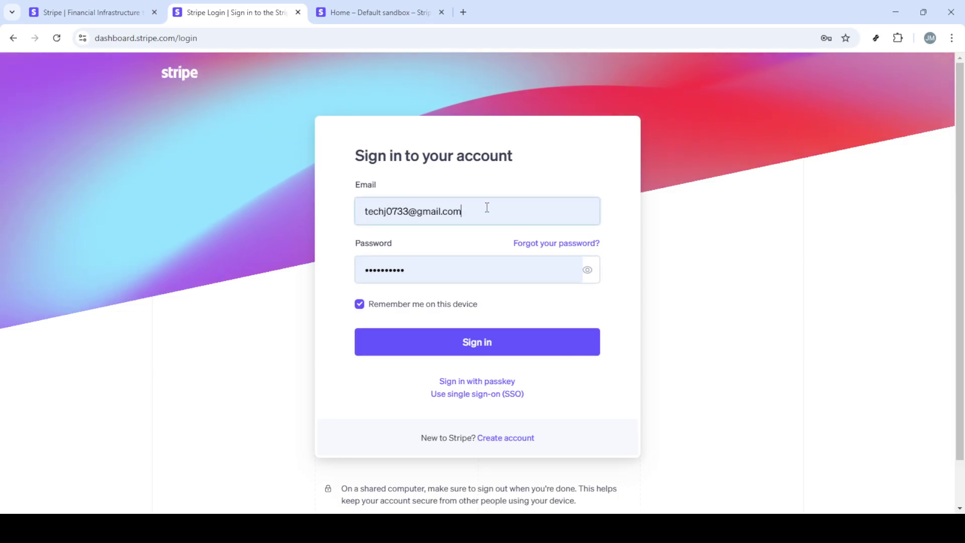
{"action": "left_click", "coordinate": [468, 270]}
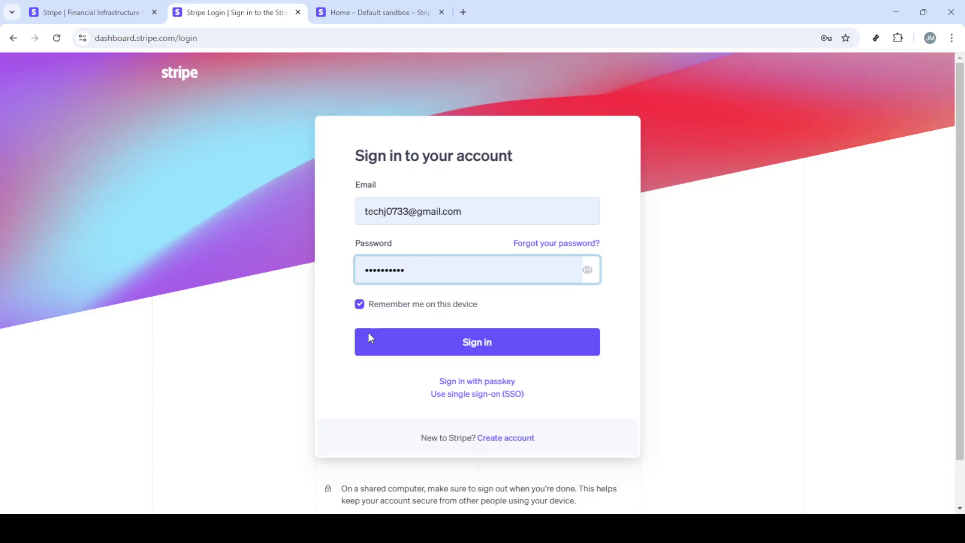
{"action": "left_click", "coordinate": [578, 315]}
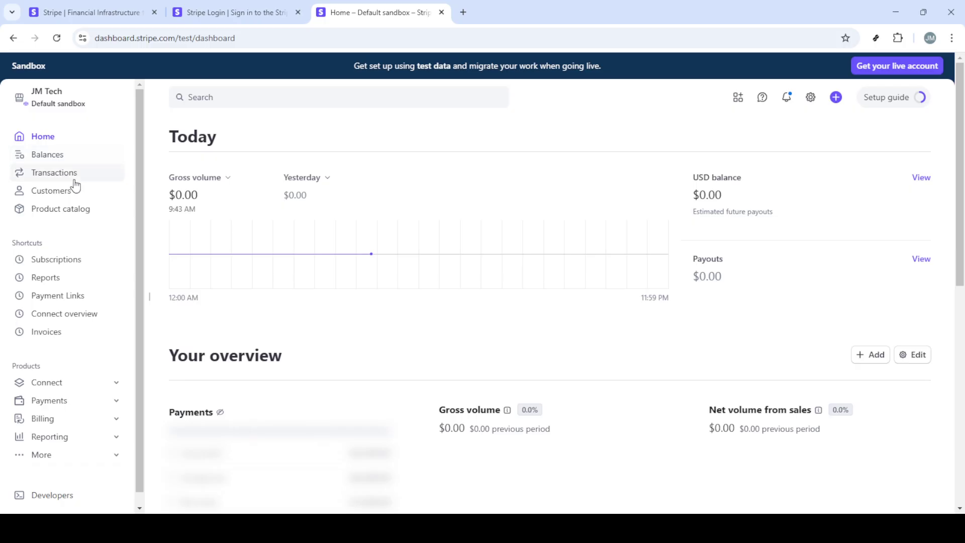
Step: From Balances, start adding a payout bank account and cancel the identity verification prompt
{"action": "left_click", "coordinate": [47, 159]}
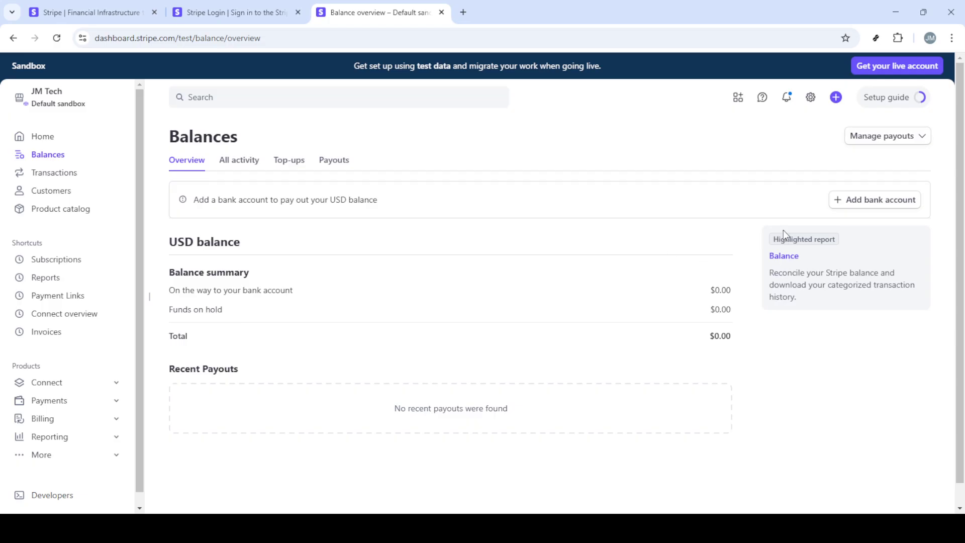
{"action": "left_click", "coordinate": [842, 204]}
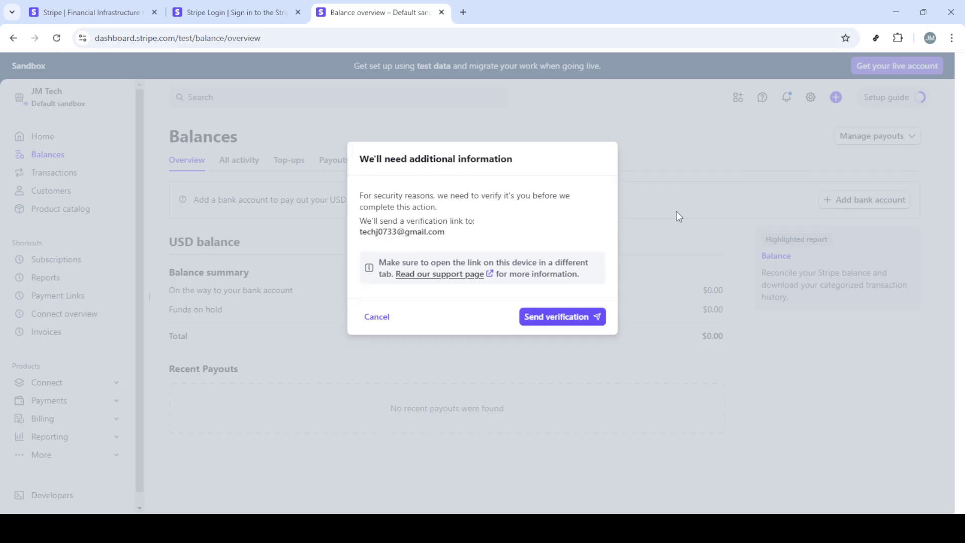
{"action": "left_click", "coordinate": [377, 317]}
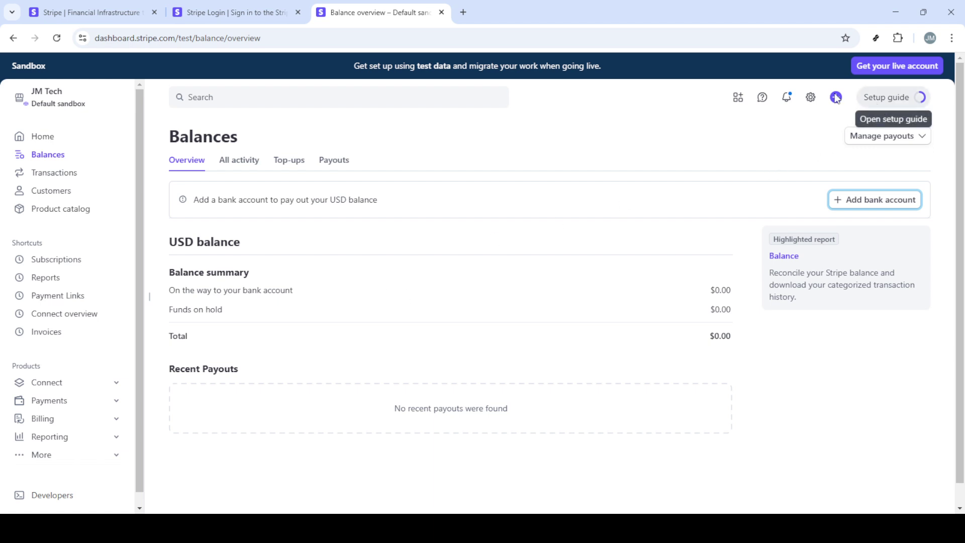
Step: Go via the gear menu to Settings and into the Business account settings
{"action": "left_click", "coordinate": [811, 97]}
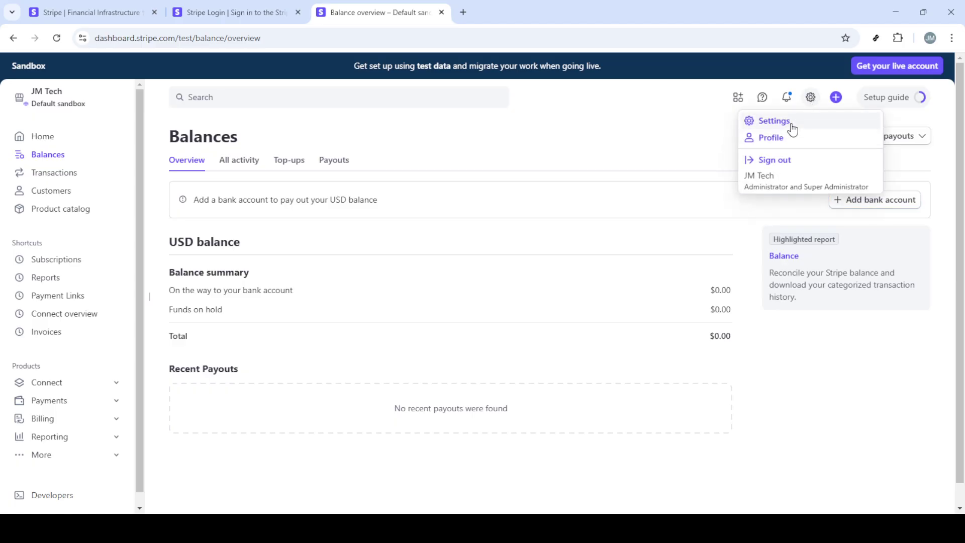
{"action": "left_click", "coordinate": [775, 121]}
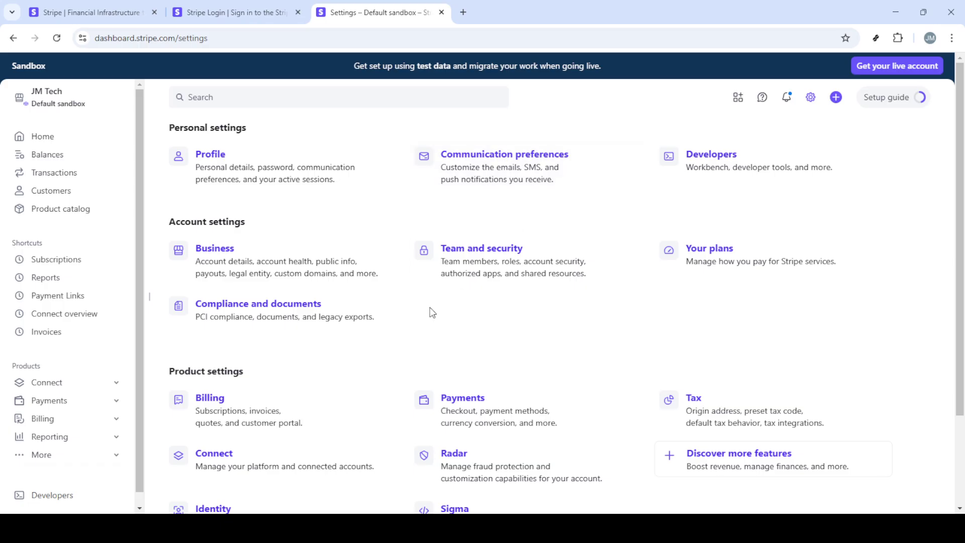
{"action": "scroll", "coordinate": [431, 307], "scroll_direction": "down", "scroll_amount": 2}
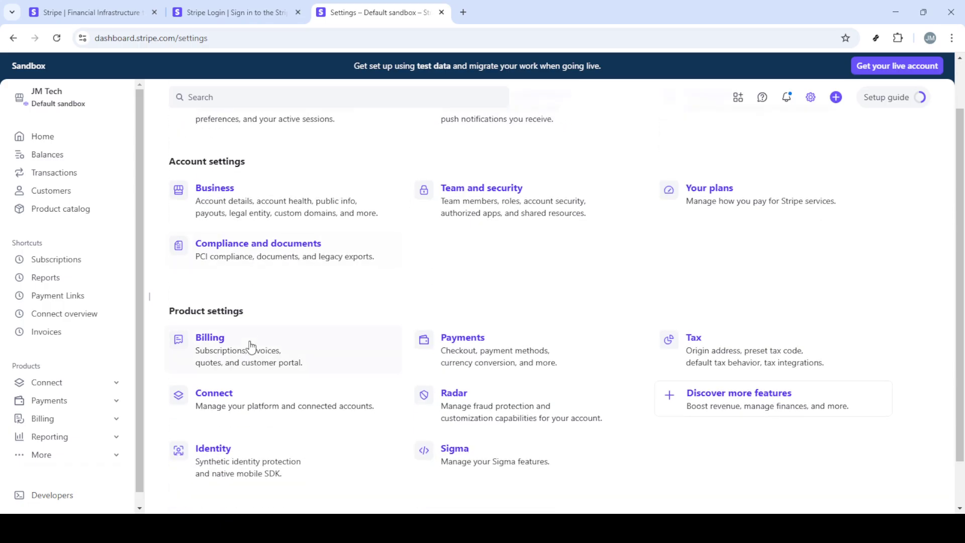
{"action": "left_click", "coordinate": [245, 190]}
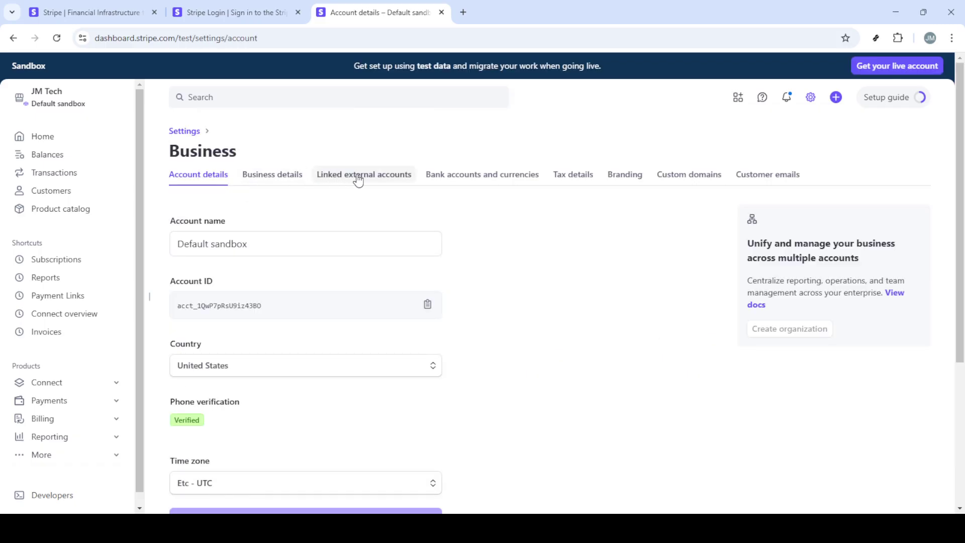
Step: From Linked external accounts, reach the Bank accounts and currencies payout settings
{"action": "left_click", "coordinate": [386, 180]}
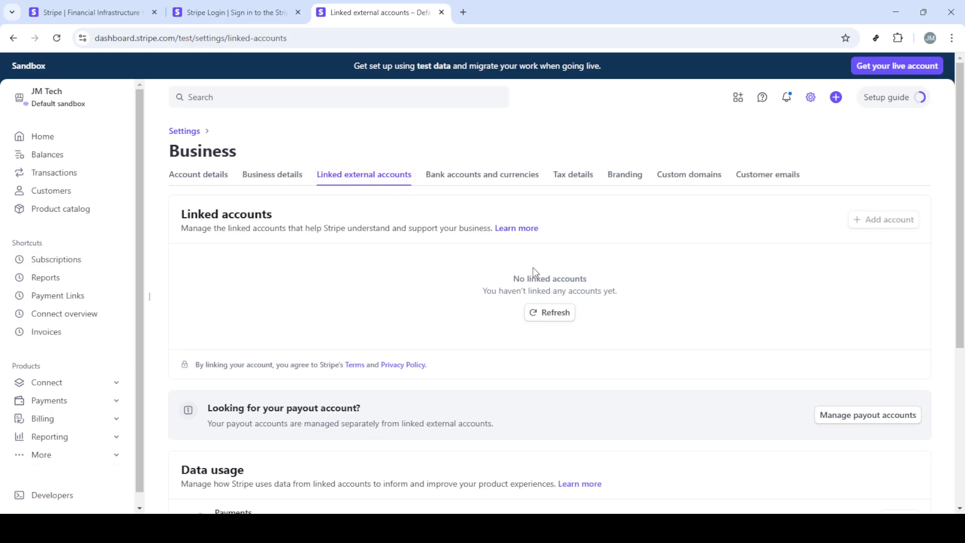
{"action": "scroll", "coordinate": [462, 268], "scroll_direction": "down", "scroll_amount": 2}
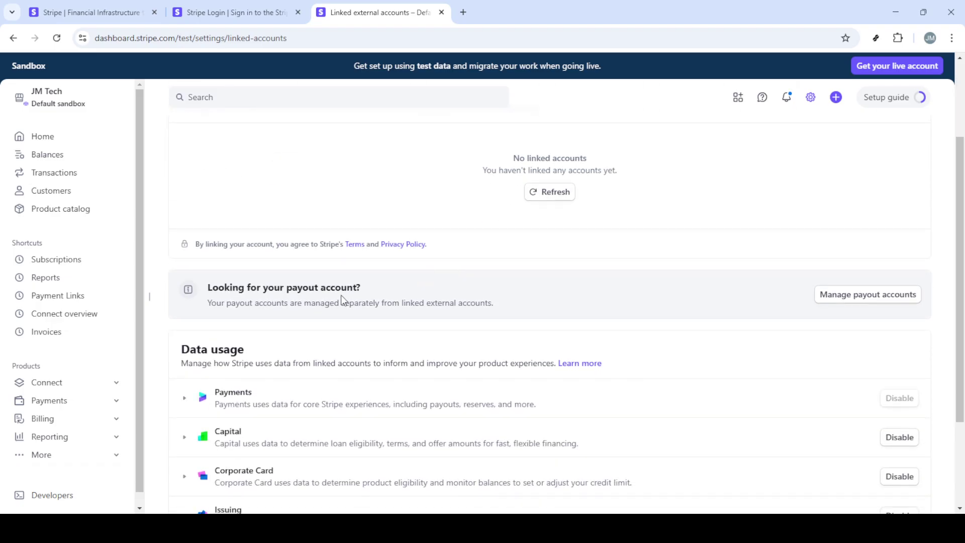
{"action": "left_click", "coordinate": [850, 296]}
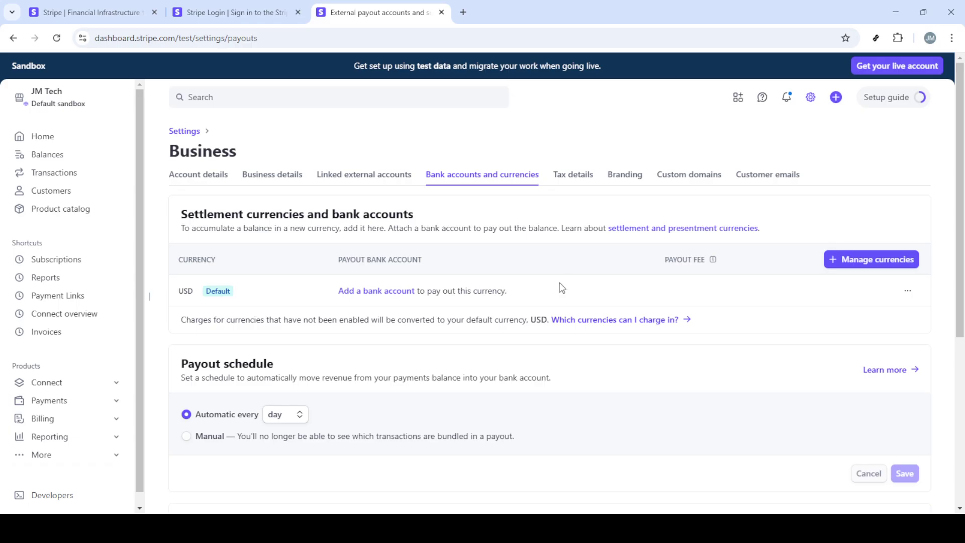
{"action": "left_click", "coordinate": [370, 292]}
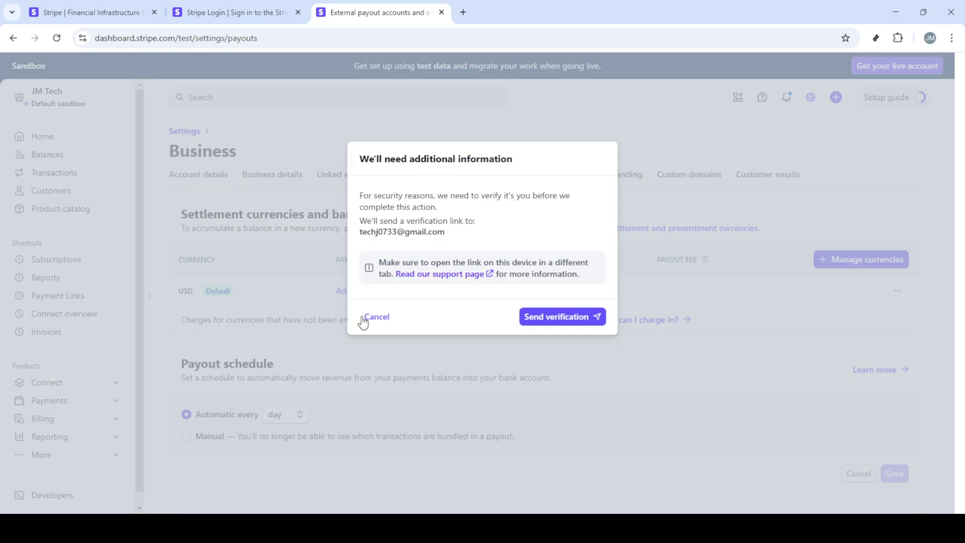
{"action": "left_click", "coordinate": [372, 319]}
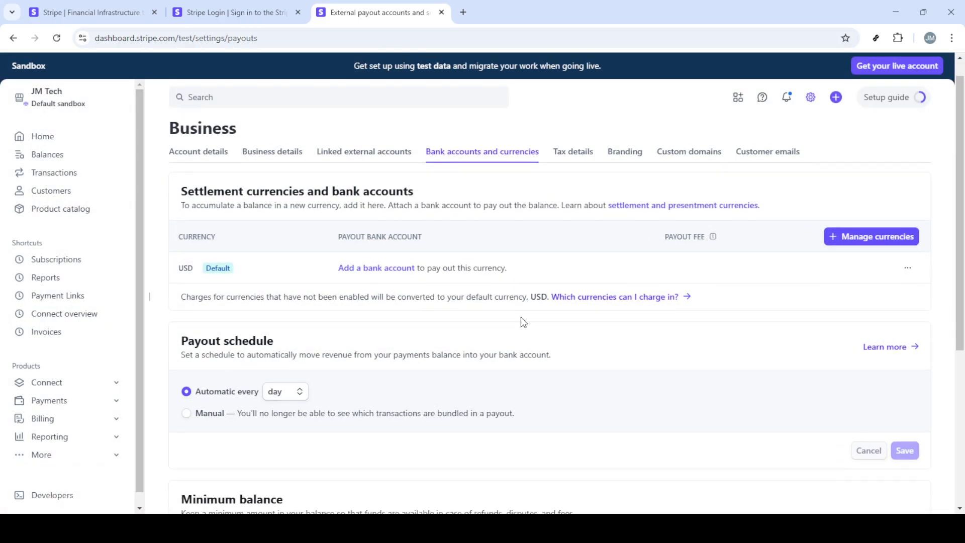
{"action": "scroll", "coordinate": [522, 317], "scroll_direction": "down", "scroll_amount": 2}
Step: Set the payout schedule to Manual, then back to Automatic every day, and save it
{"action": "left_click", "coordinate": [281, 294]}
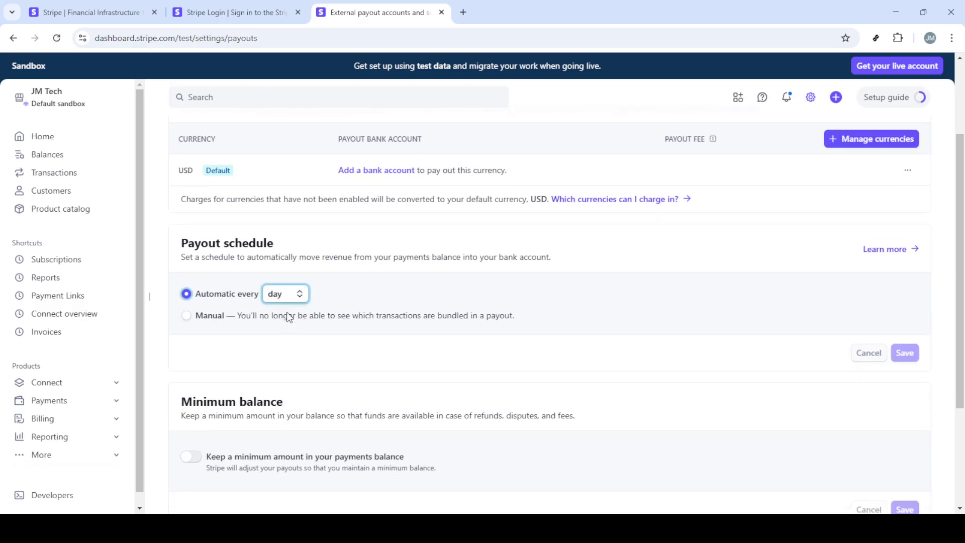
{"action": "left_click", "coordinate": [288, 315]}
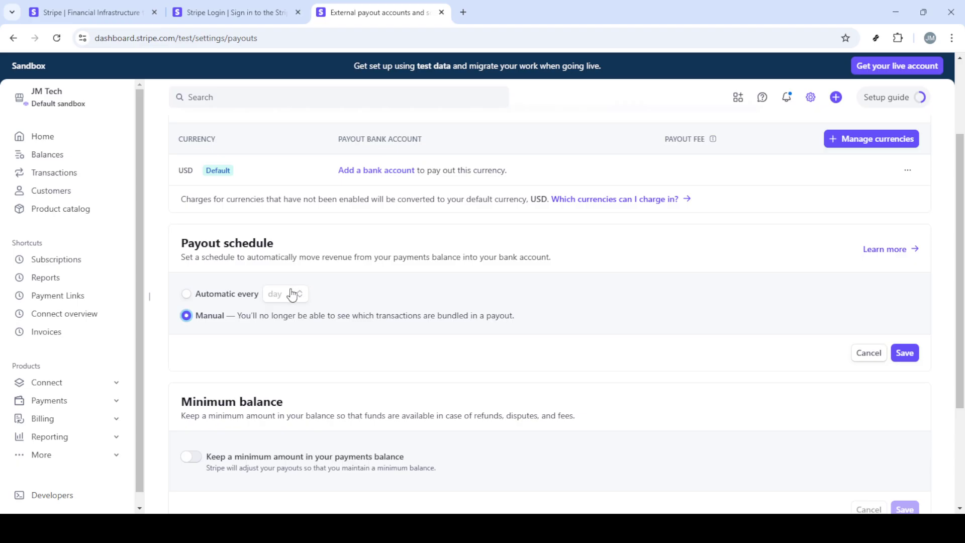
{"action": "left_click", "coordinate": [186, 293]}
{"action": "left_click", "coordinate": [904, 353]}
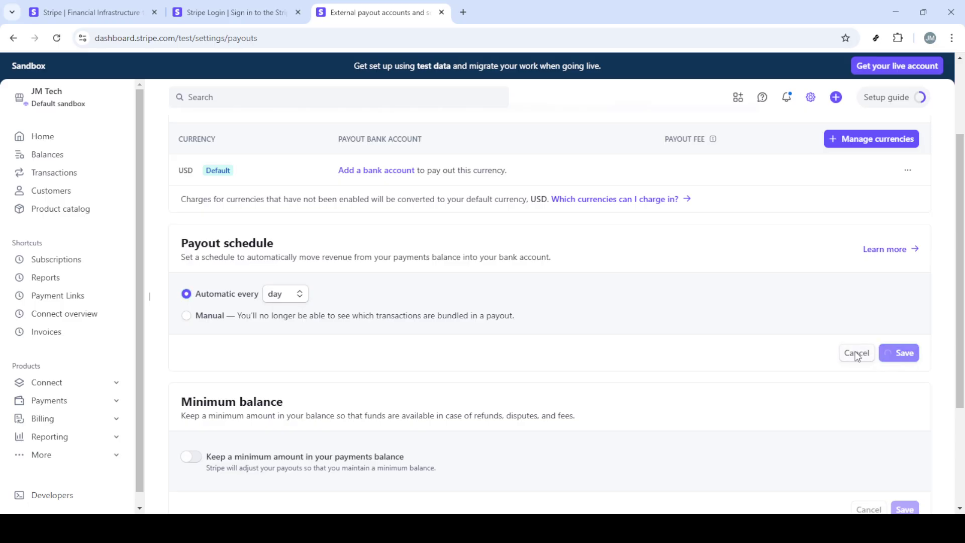